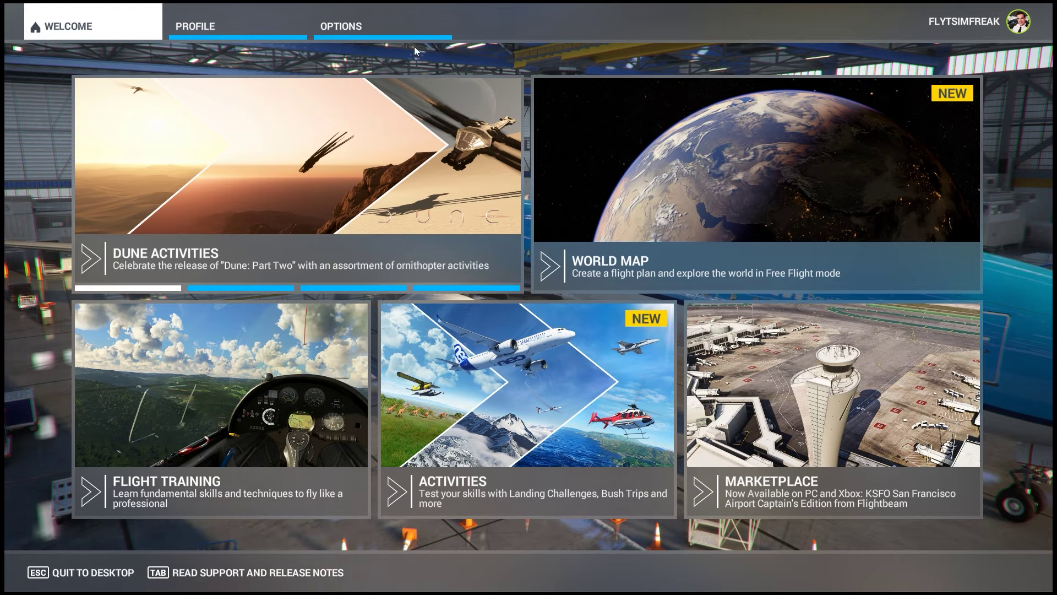
Go to Options and open the Controls options.
{"action": "left_click", "coordinate": [389, 28]}
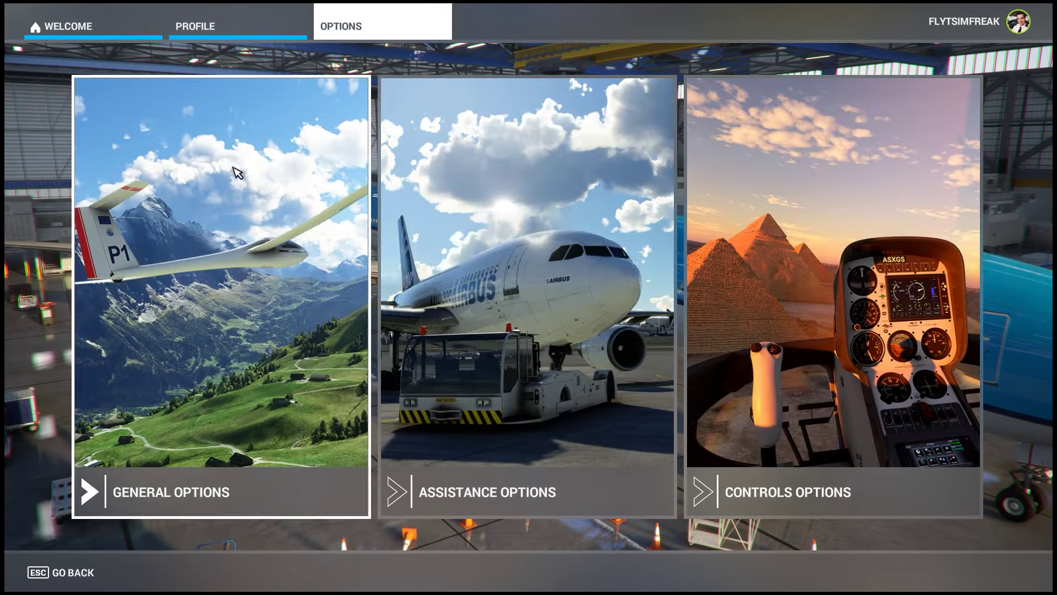
{"action": "left_click", "coordinate": [832, 470]}
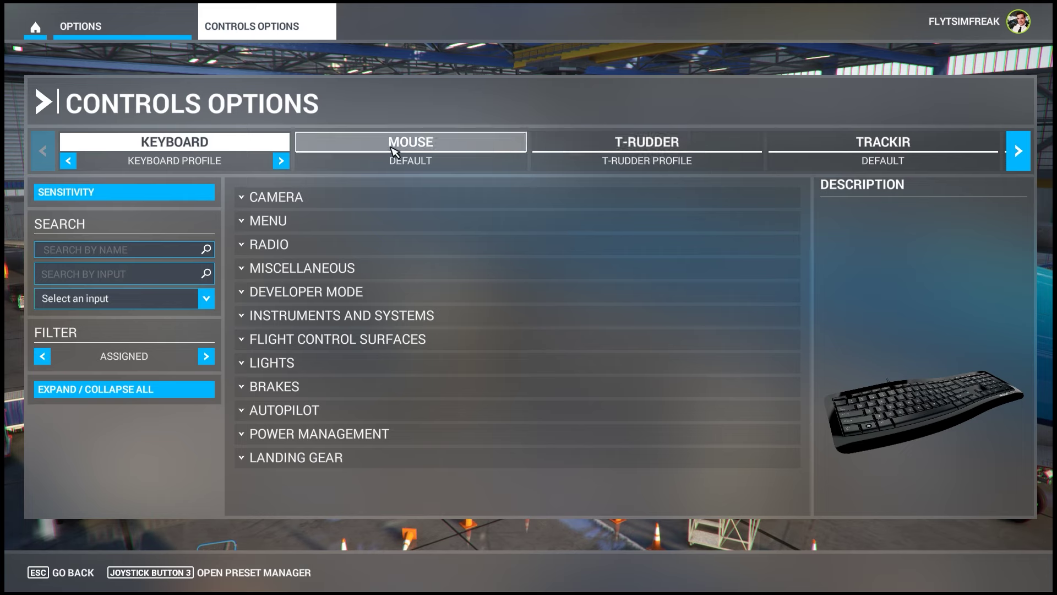
{"action": "left_click", "coordinate": [1025, 157]}
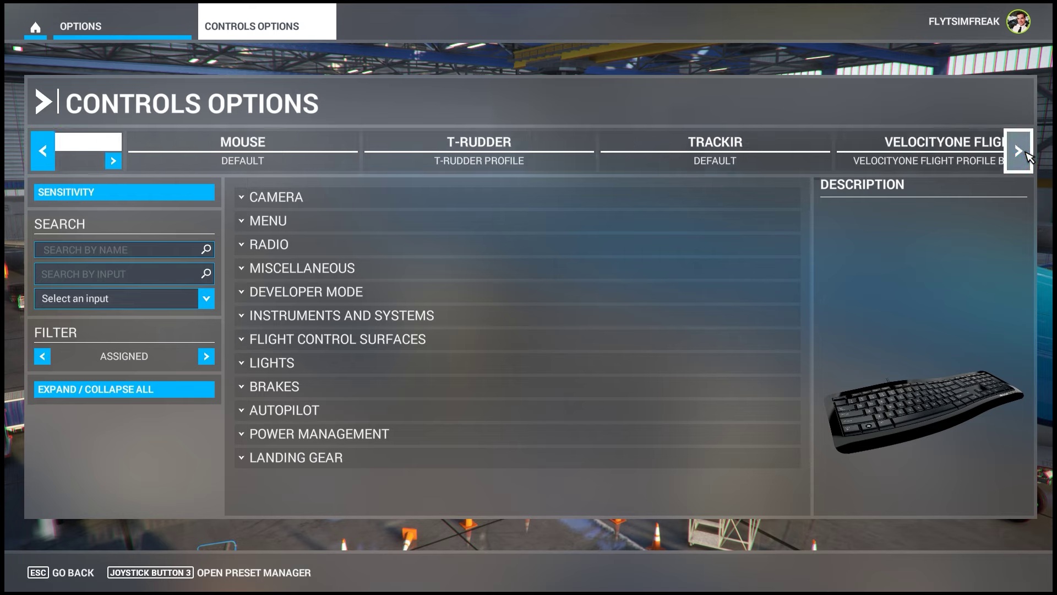
{"action": "left_click", "coordinate": [44, 156]}
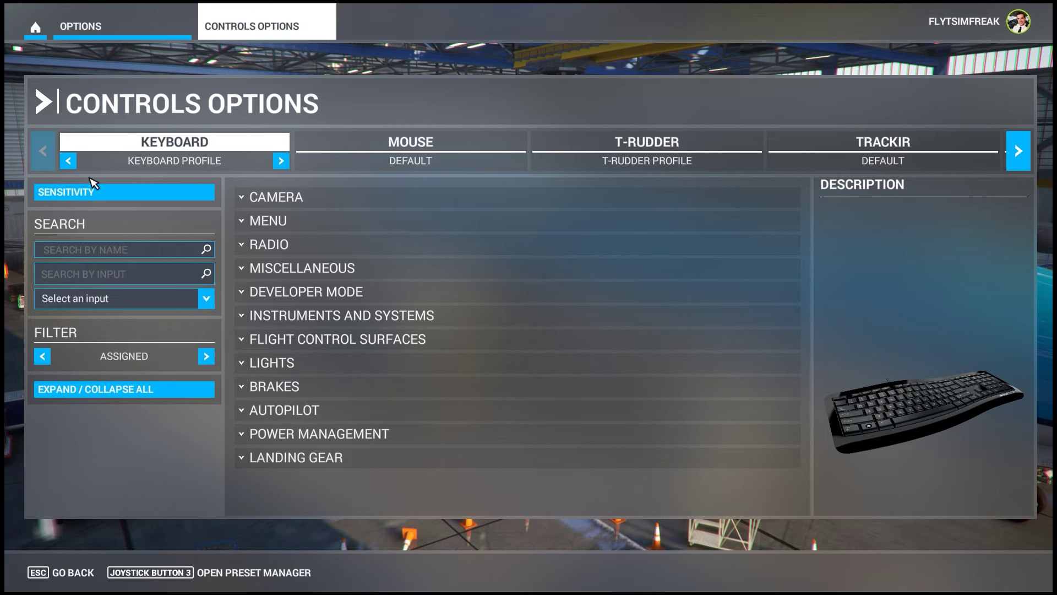
Filter the keyboard bindings by the W key and scroll through the matching actions.
{"action": "left_click", "coordinate": [92, 277]}
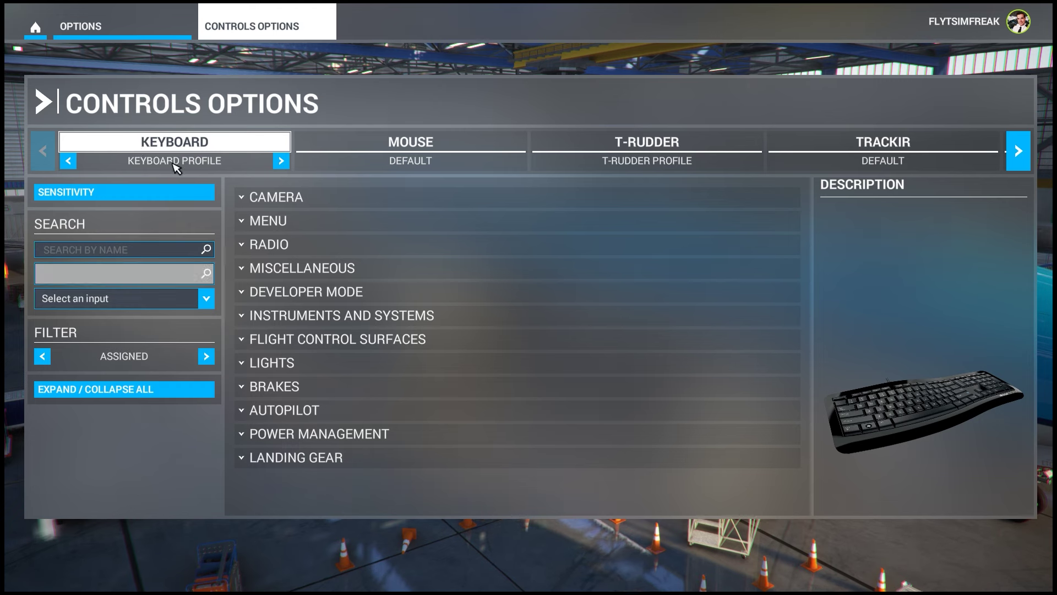
{"action": "left_click", "coordinate": [87, 277]}
{"action": "key", "text": "w"}
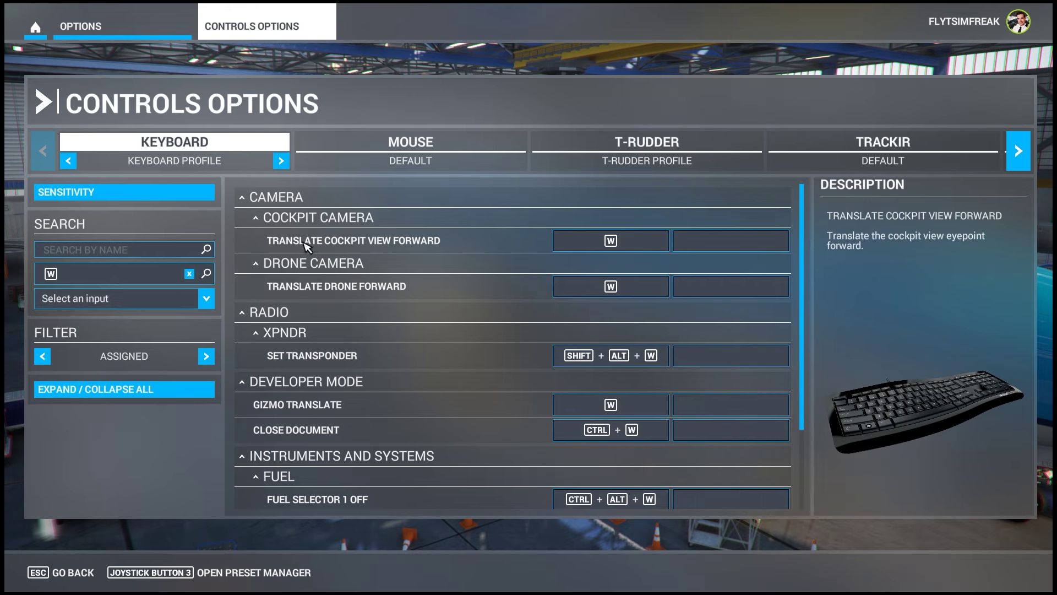
{"action": "scroll", "coordinate": [644, 358], "scroll_direction": "down", "scroll_amount": 2}
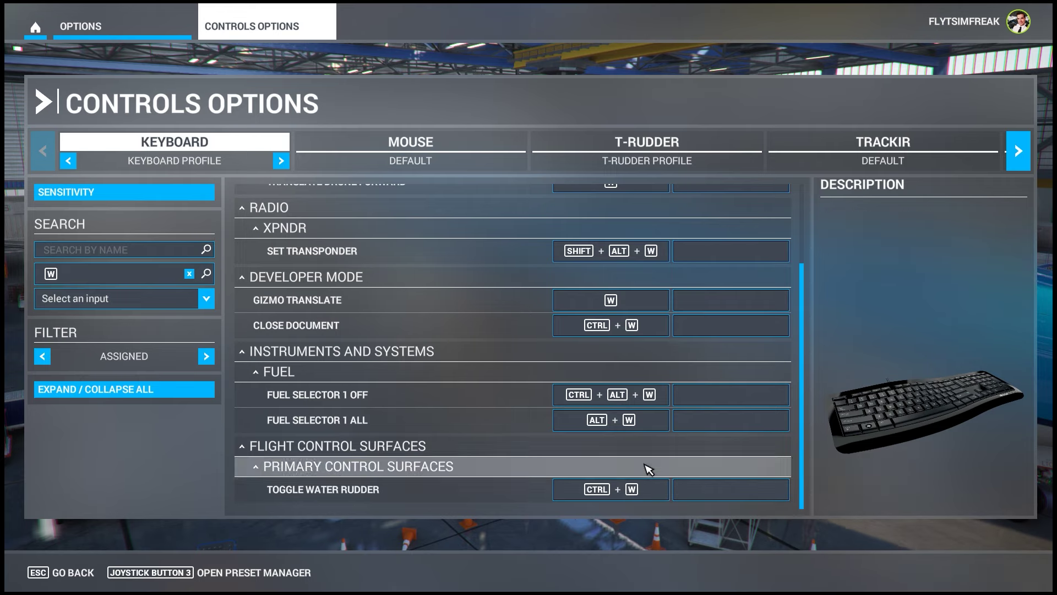
{"action": "scroll", "coordinate": [656, 435], "scroll_direction": "up", "scroll_amount": 1}
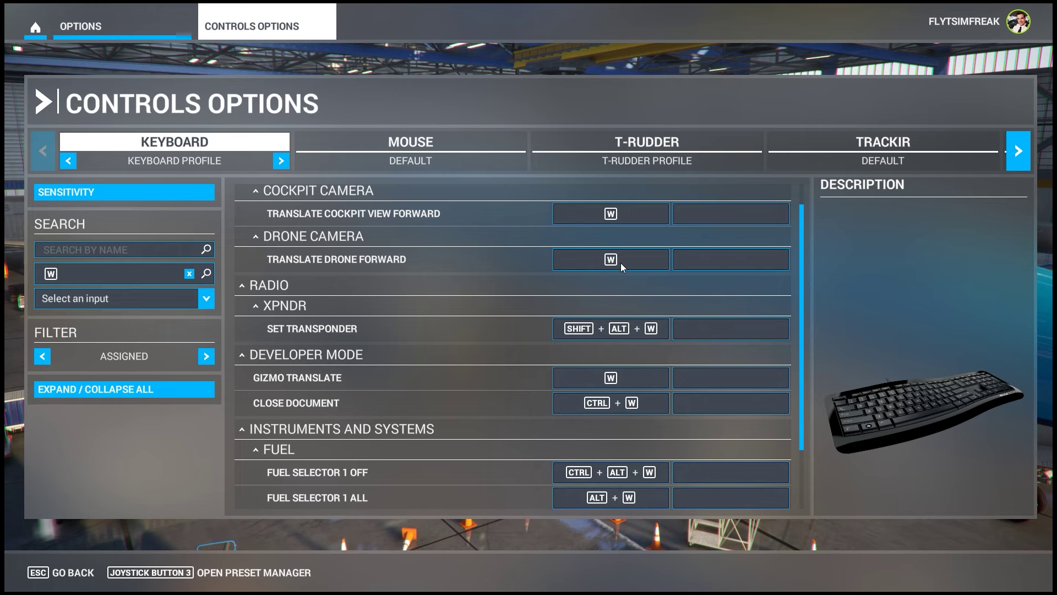
Set the filter to All bindings and search by input for the A key.
{"action": "key", "text": "Left"}
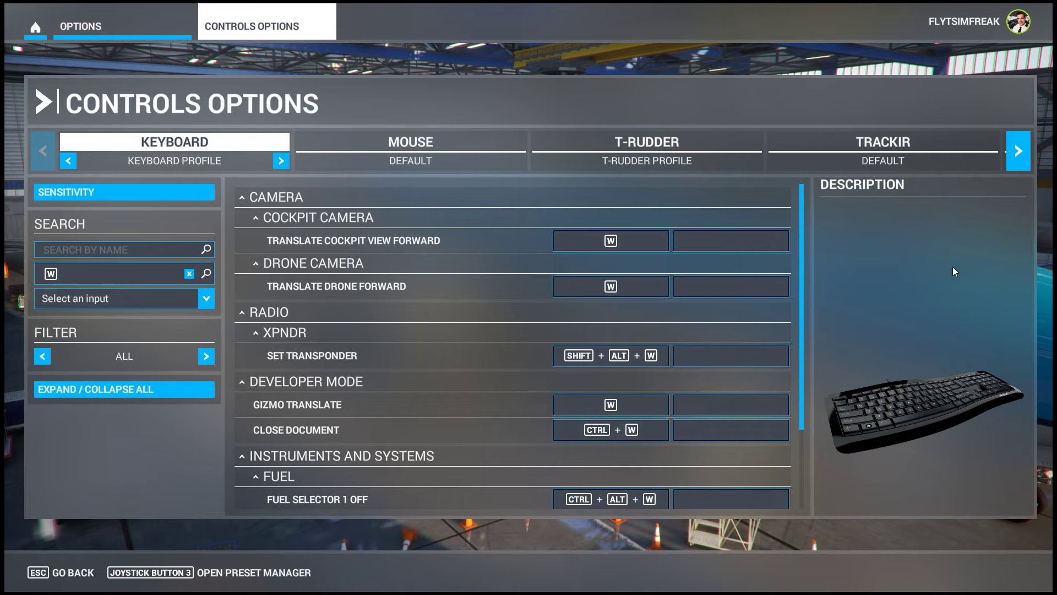
{"action": "left_click", "coordinate": [189, 274]}
{"action": "left_click", "coordinate": [113, 278]}
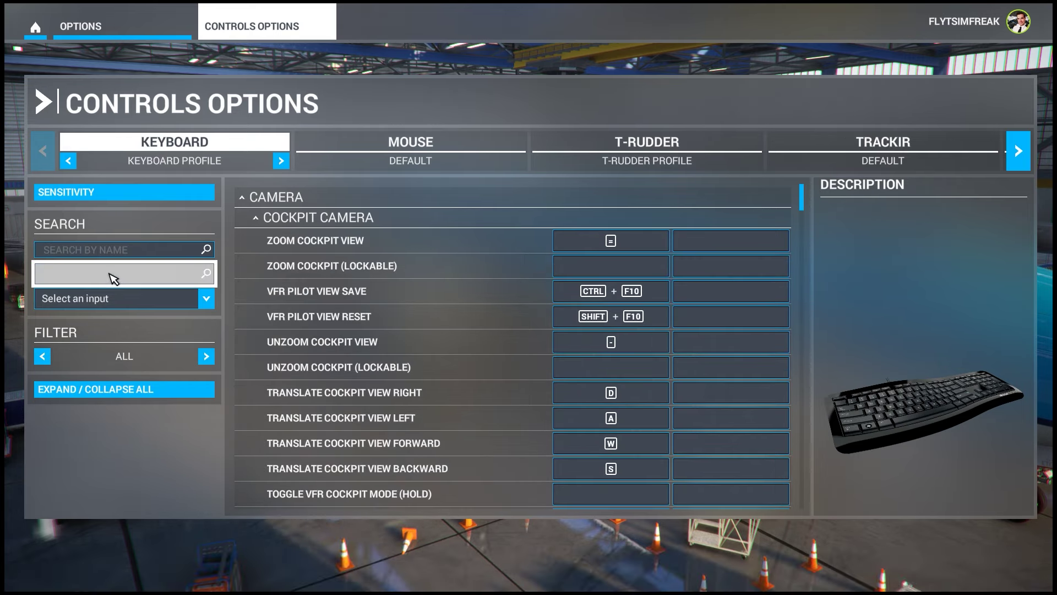
{"action": "key", "text": "a"}
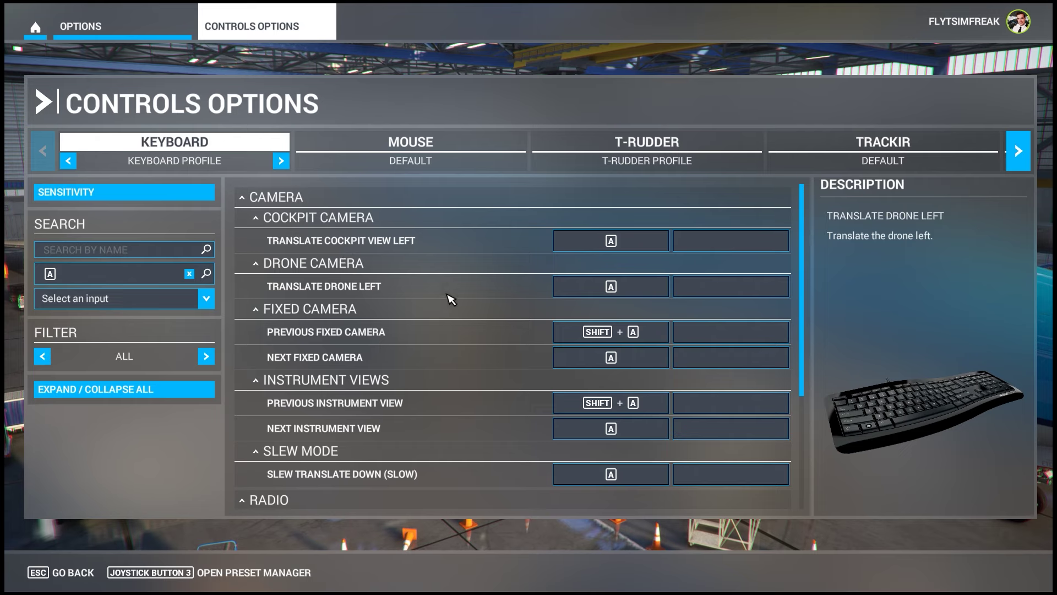
Search bindings by input for D, then for S.
{"action": "left_click", "coordinate": [189, 274]}
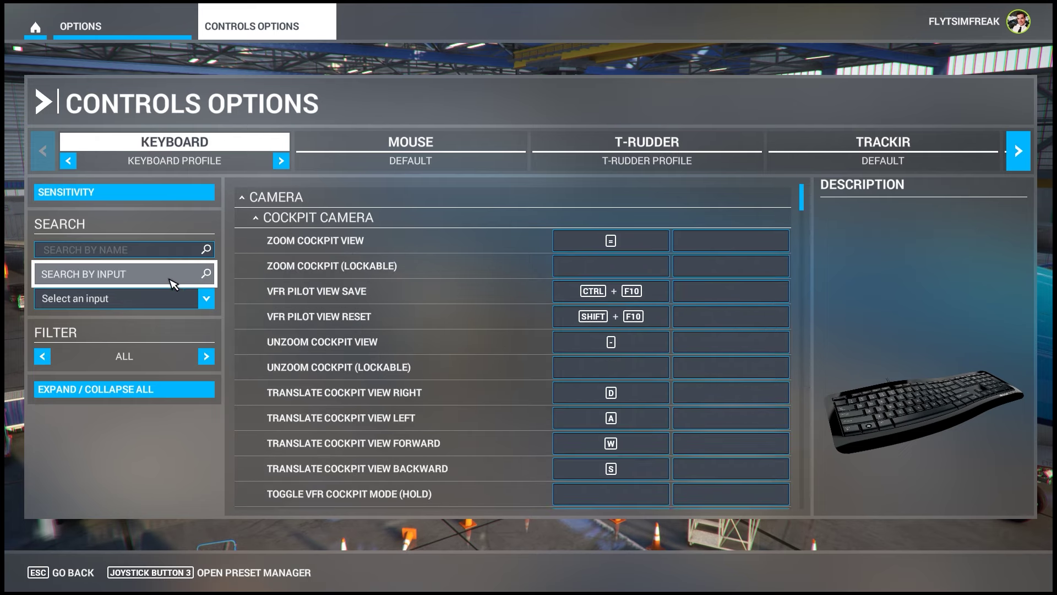
{"action": "key", "text": "d"}
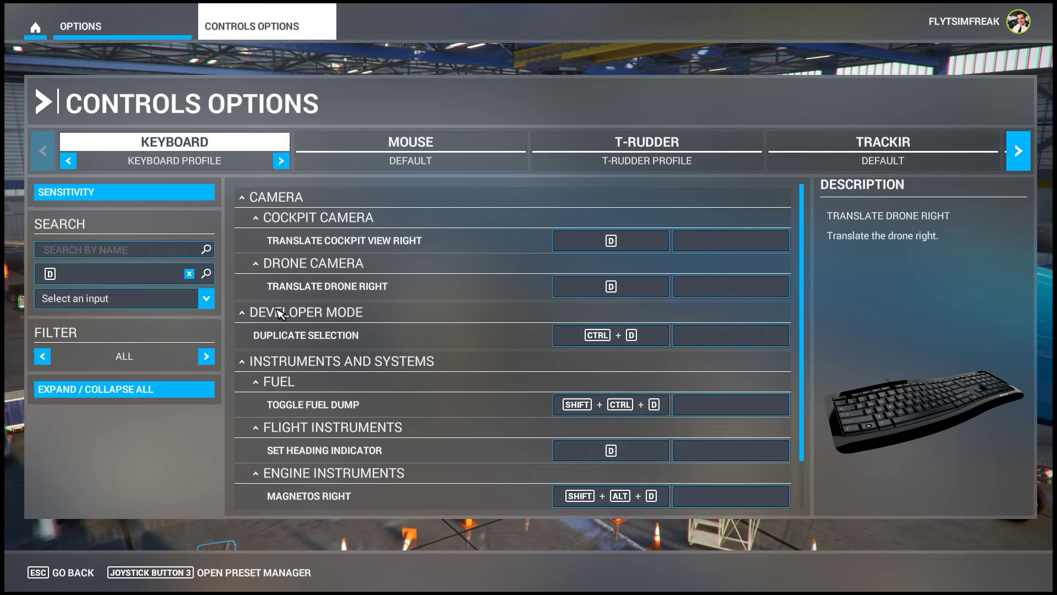
{"action": "left_click", "coordinate": [189, 274]}
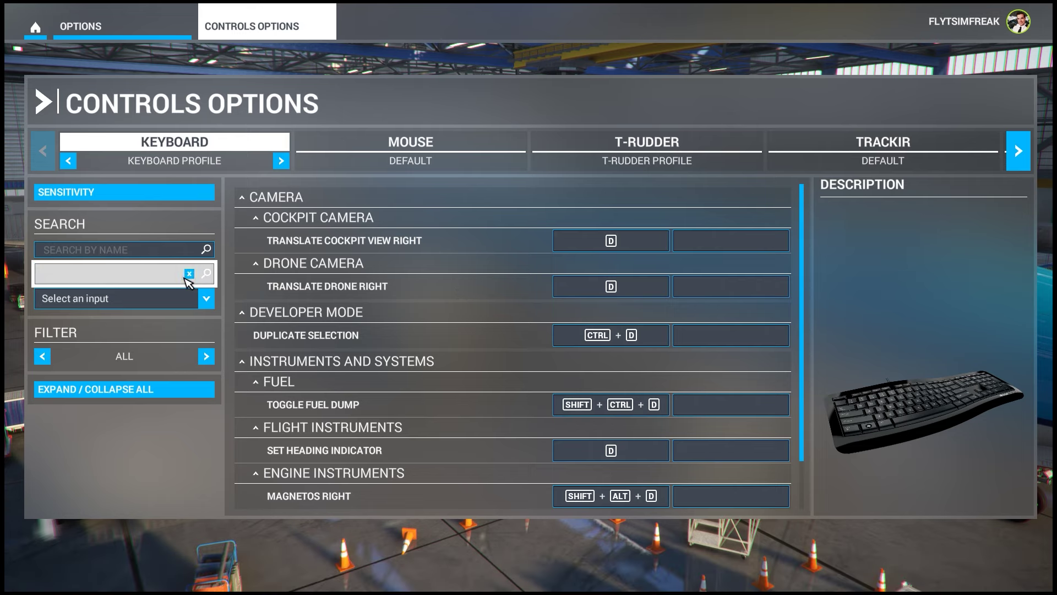
{"action": "key", "text": "s"}
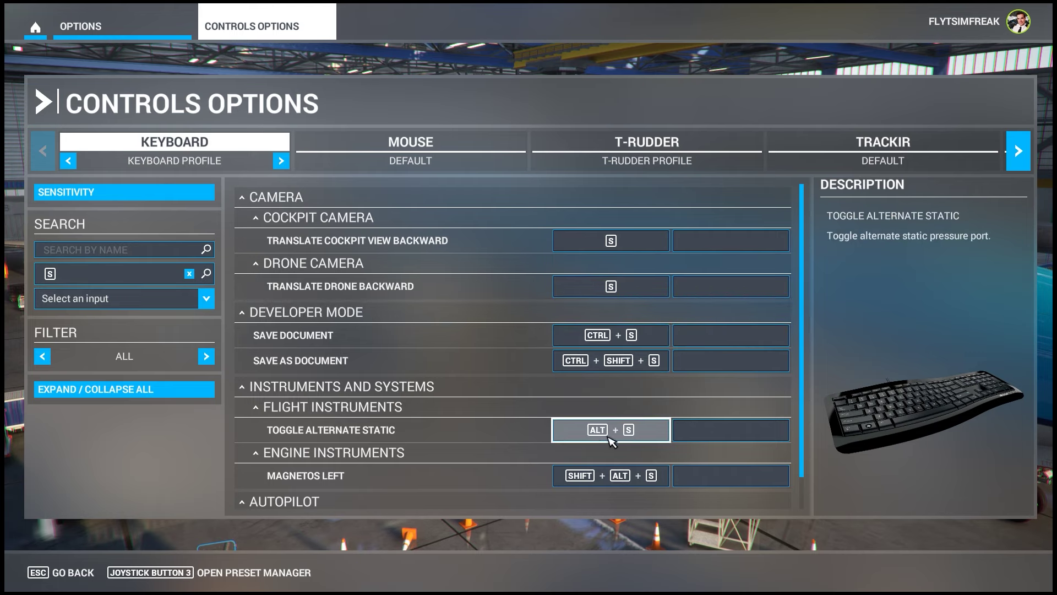
{"action": "left_click", "coordinate": [625, 245]}
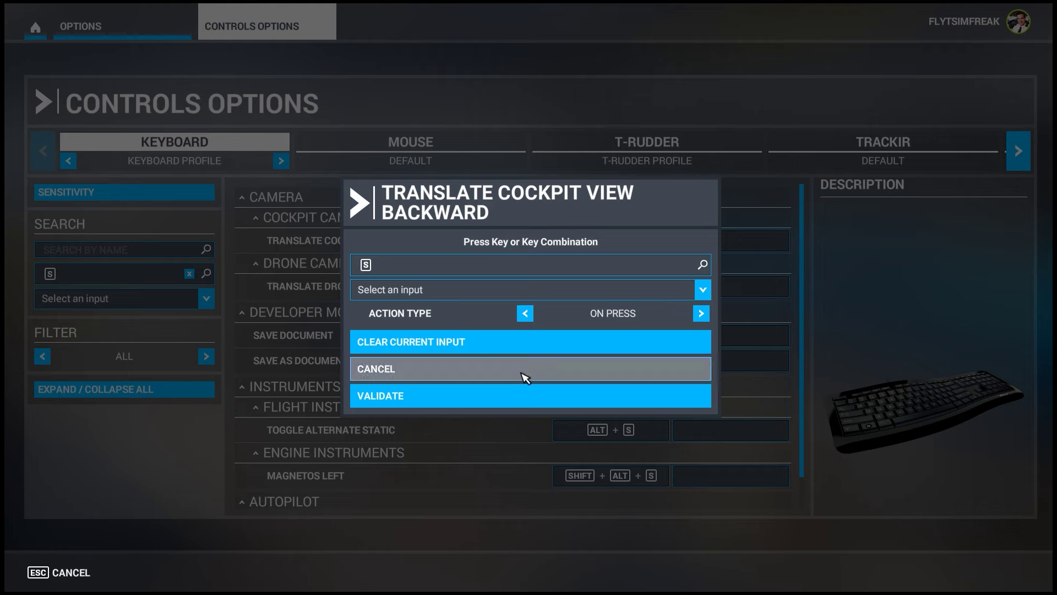
{"action": "left_click", "coordinate": [409, 376]}
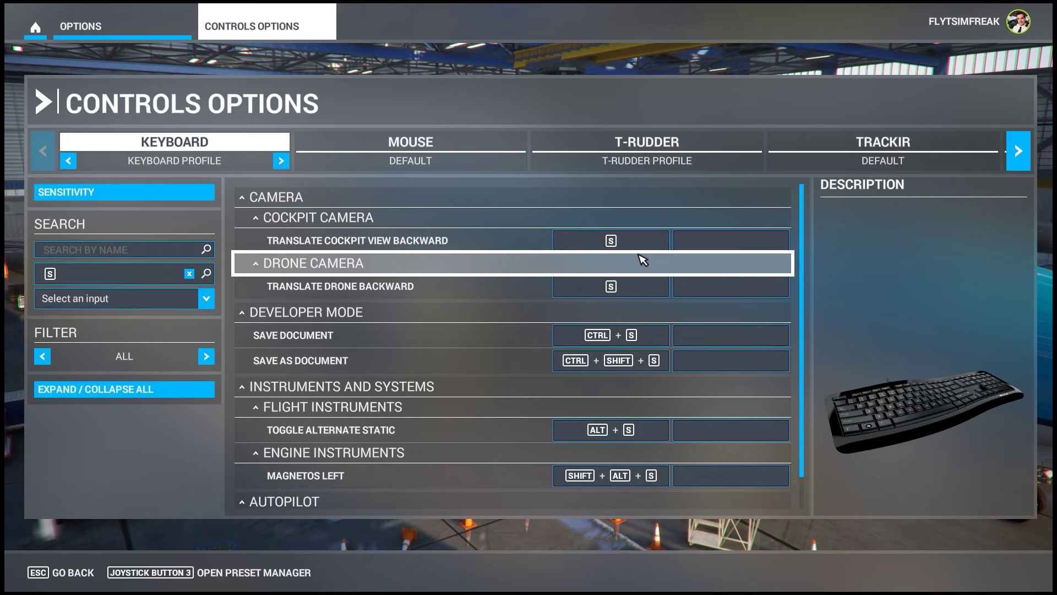
Remove the S key filter to restore the full Cockpit Camera list.
{"action": "key", "text": "BackSpace"}
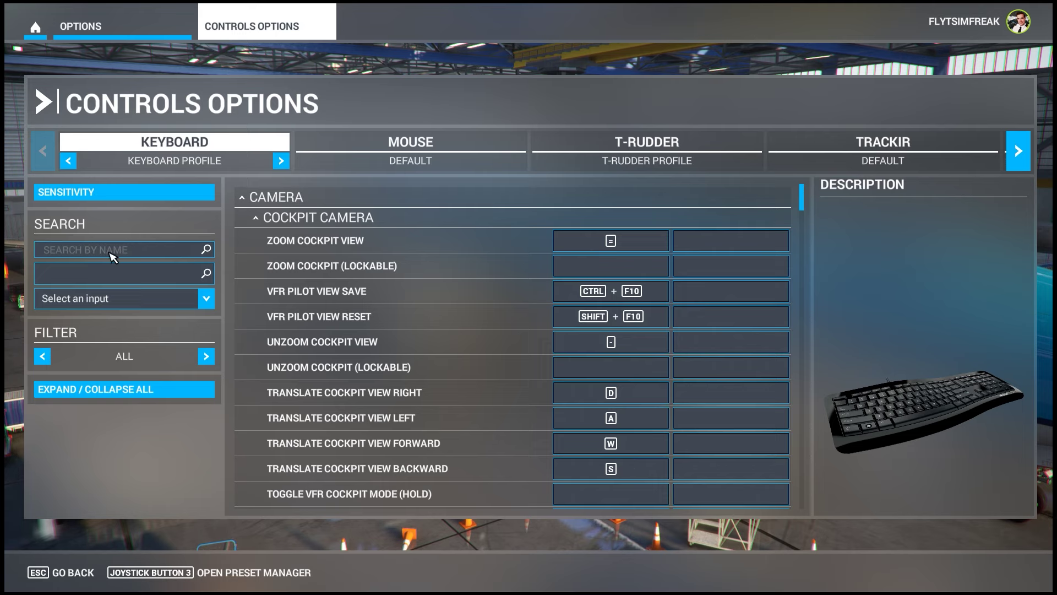
Search bindings by name for 'view' and review the cockpit, quickview and instrument view results.
{"action": "left_click", "coordinate": [90, 250]}
{"action": "left_click", "coordinate": [63, 252]}
{"action": "type", "text": "view"}
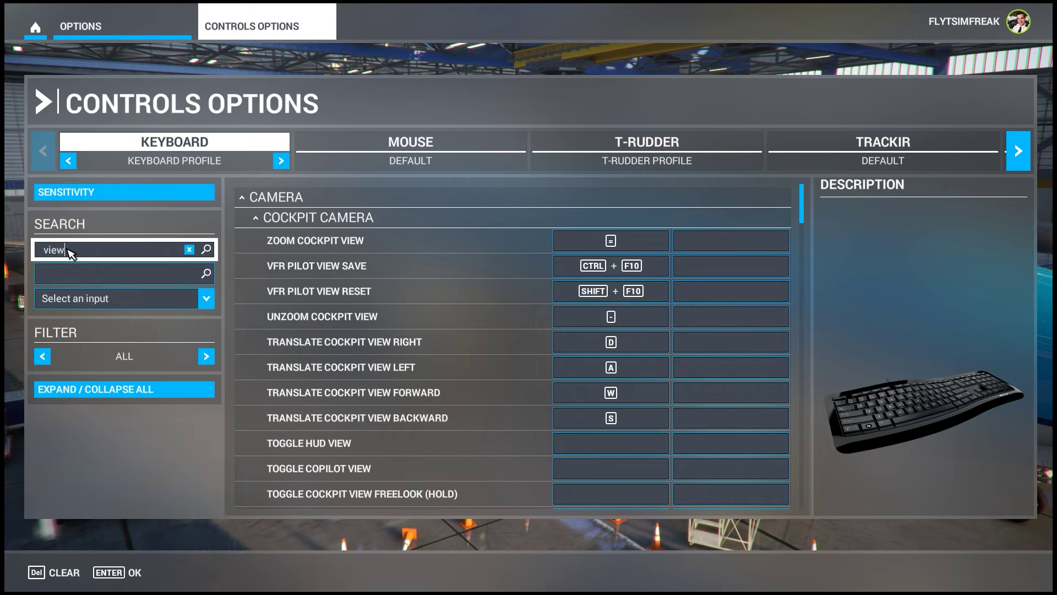
{"action": "key", "text": "Return"}
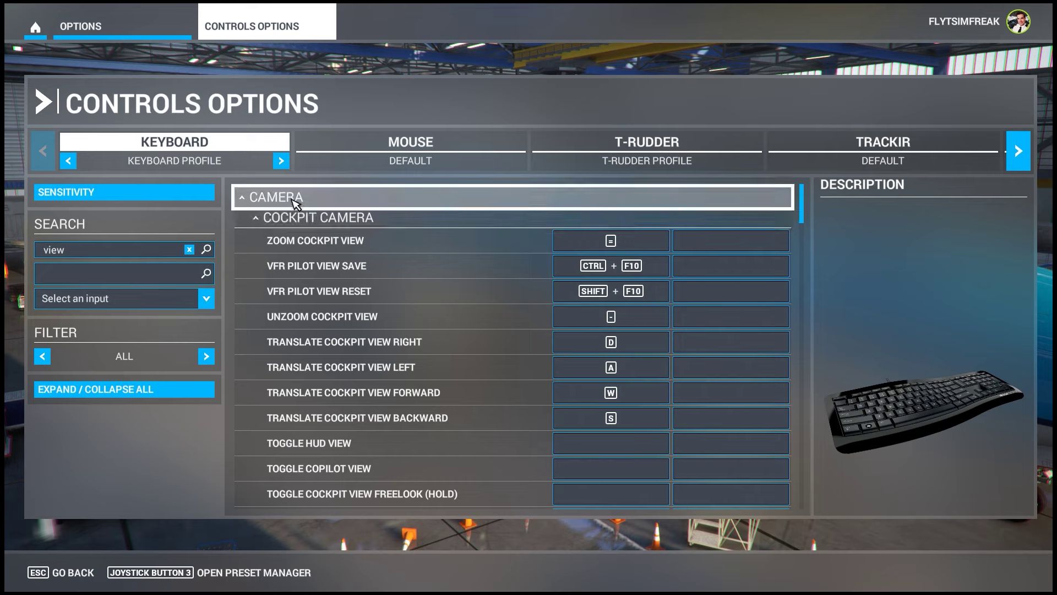
{"action": "scroll", "coordinate": [472, 395], "scroll_direction": "down", "scroll_amount": 5}
{"action": "scroll", "coordinate": [473, 395], "scroll_direction": "down", "scroll_amount": 15}
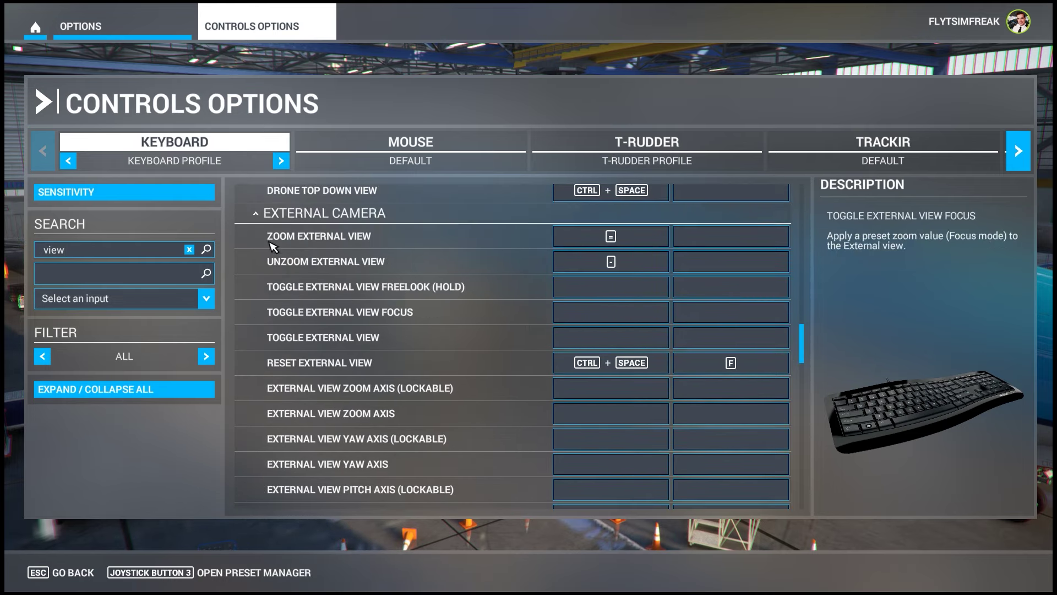
{"action": "scroll", "coordinate": [396, 323], "scroll_direction": "down", "scroll_amount": 8}
{"action": "scroll", "coordinate": [355, 346], "scroll_direction": "down", "scroll_amount": 8}
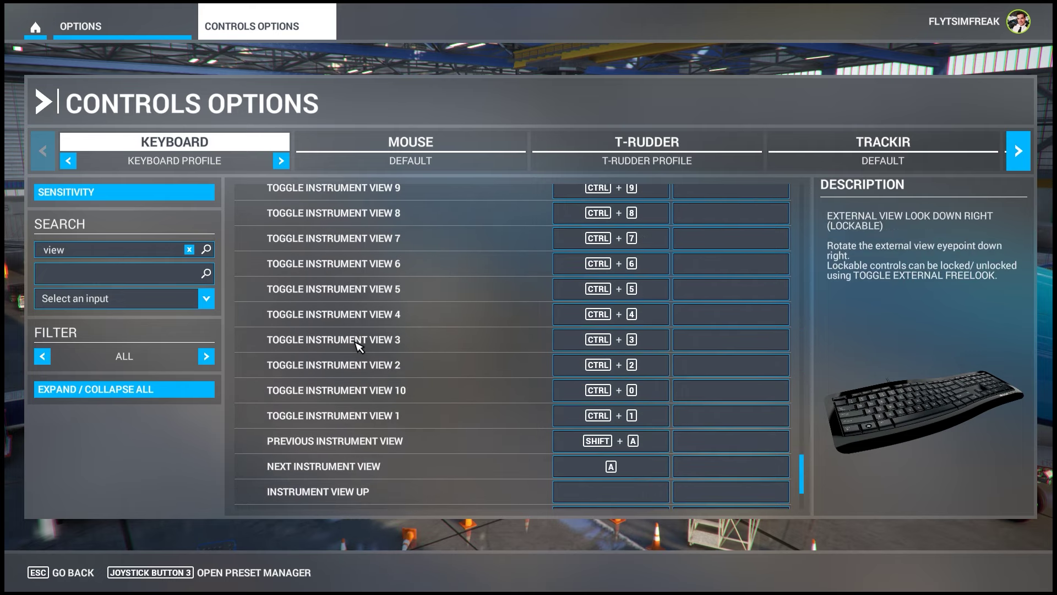
{"action": "scroll", "coordinate": [330, 339], "scroll_direction": "up", "scroll_amount": 5}
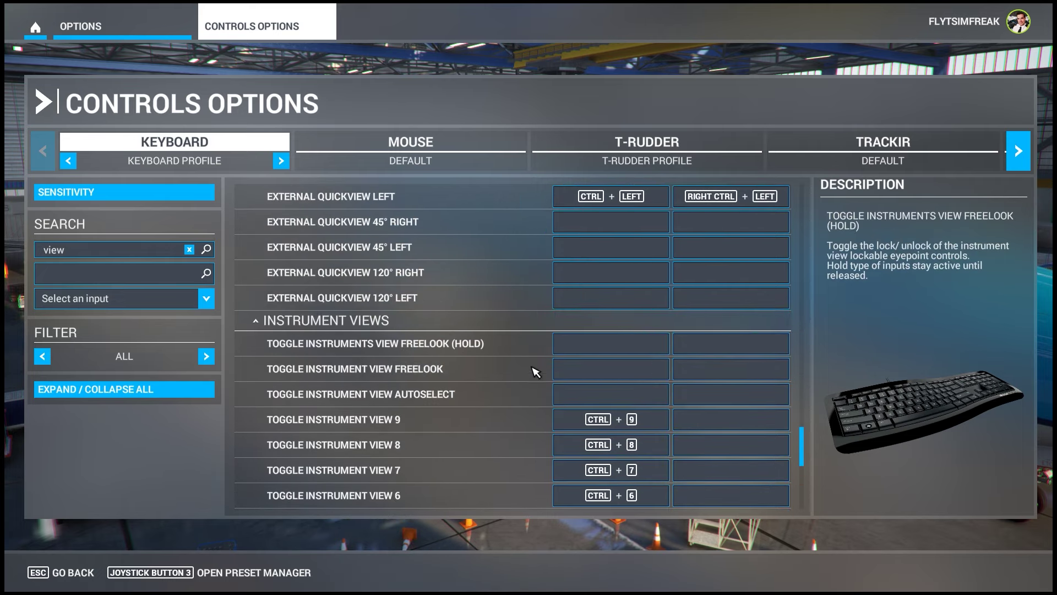
{"action": "scroll", "coordinate": [548, 415], "scroll_direction": "down", "scroll_amount": 10}
{"action": "scroll", "coordinate": [567, 406], "scroll_direction": "up", "scroll_amount": 15}
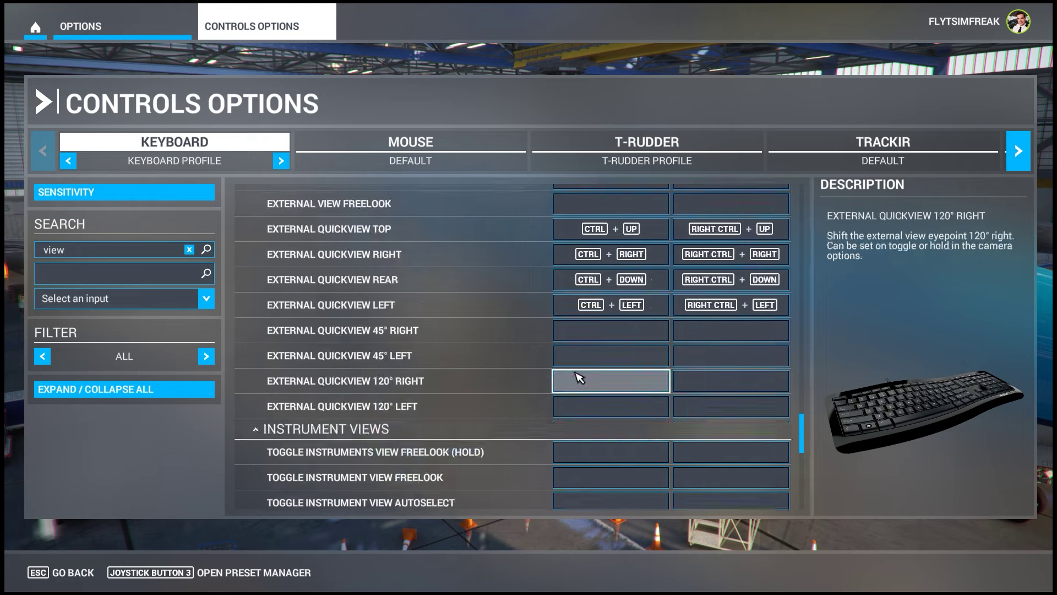
{"action": "scroll", "coordinate": [586, 352], "scroll_direction": "up", "scroll_amount": 4}
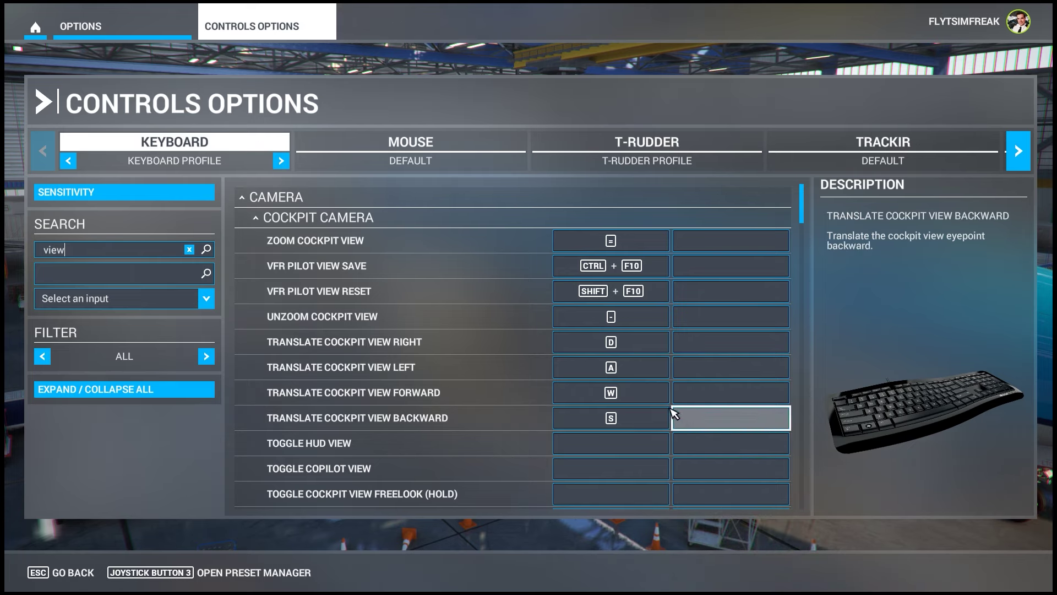
Clear the W key from Translate Cockpit View Forward and validate the empty binding.
{"action": "left_click", "coordinate": [621, 401]}
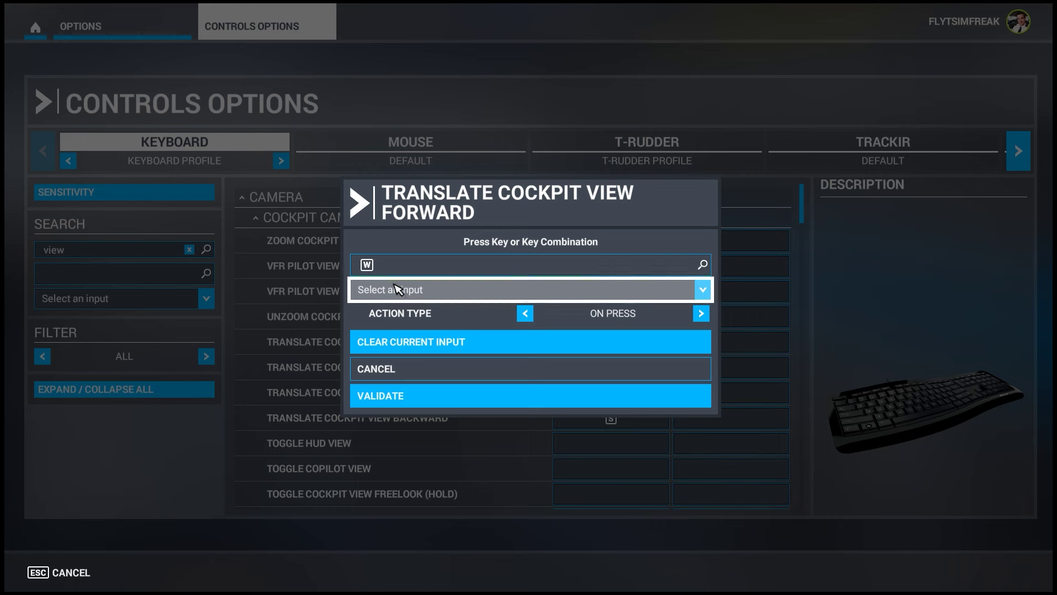
{"action": "left_click", "coordinate": [413, 342]}
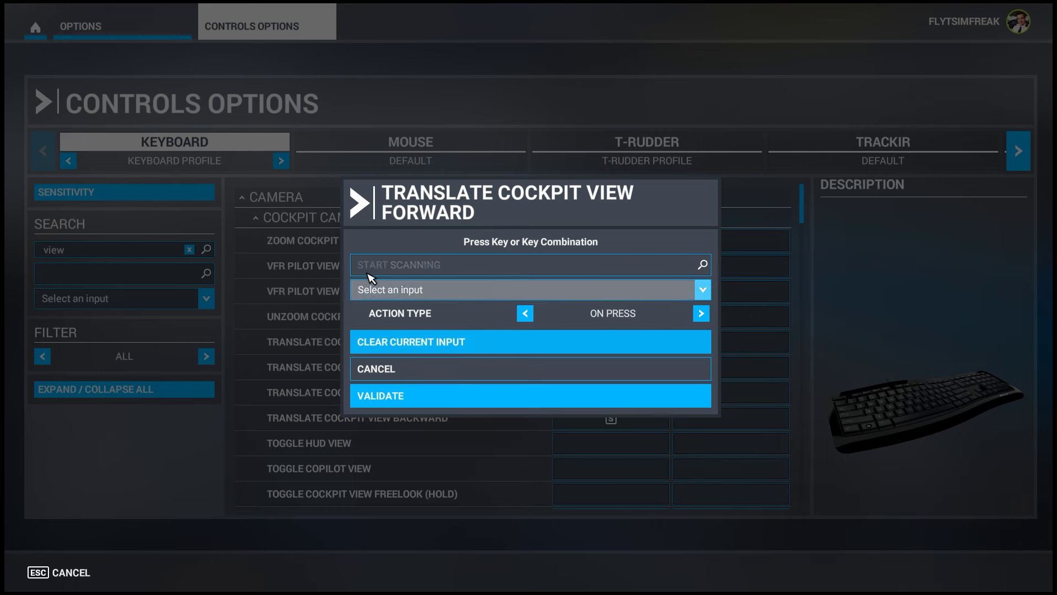
{"action": "left_click", "coordinate": [426, 406]}
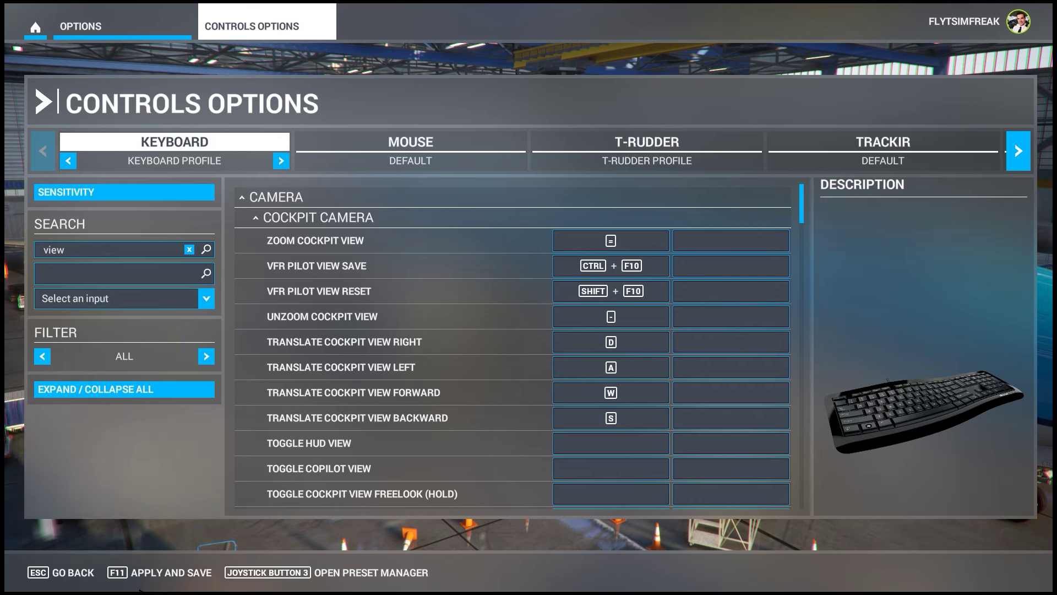
Save the keyboard profile with Apply and Save (F11) and page the device tabs right.
{"action": "left_click", "coordinate": [156, 575]}
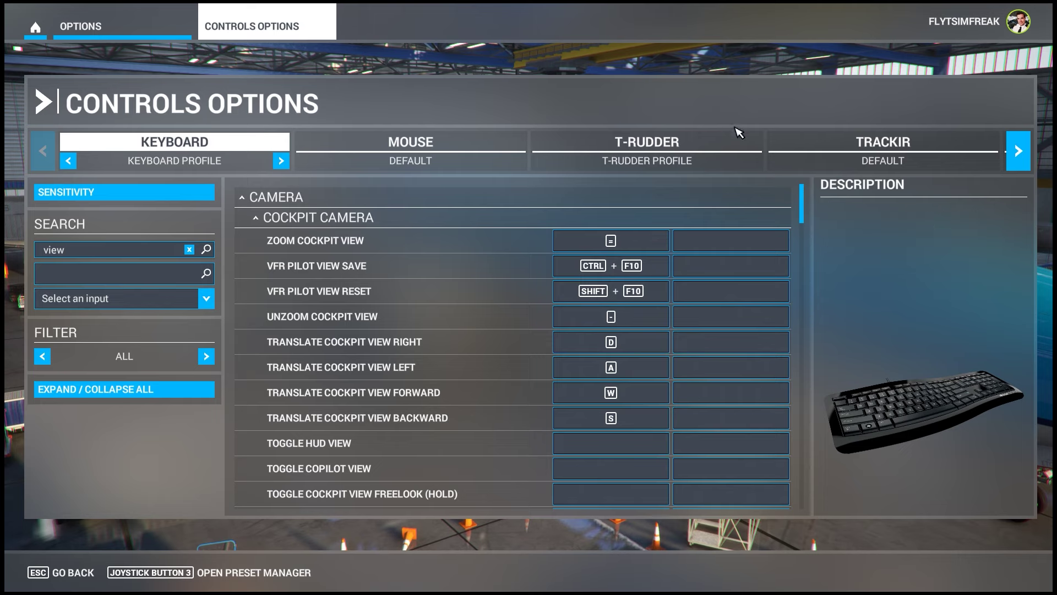
{"action": "left_click", "coordinate": [1018, 151]}
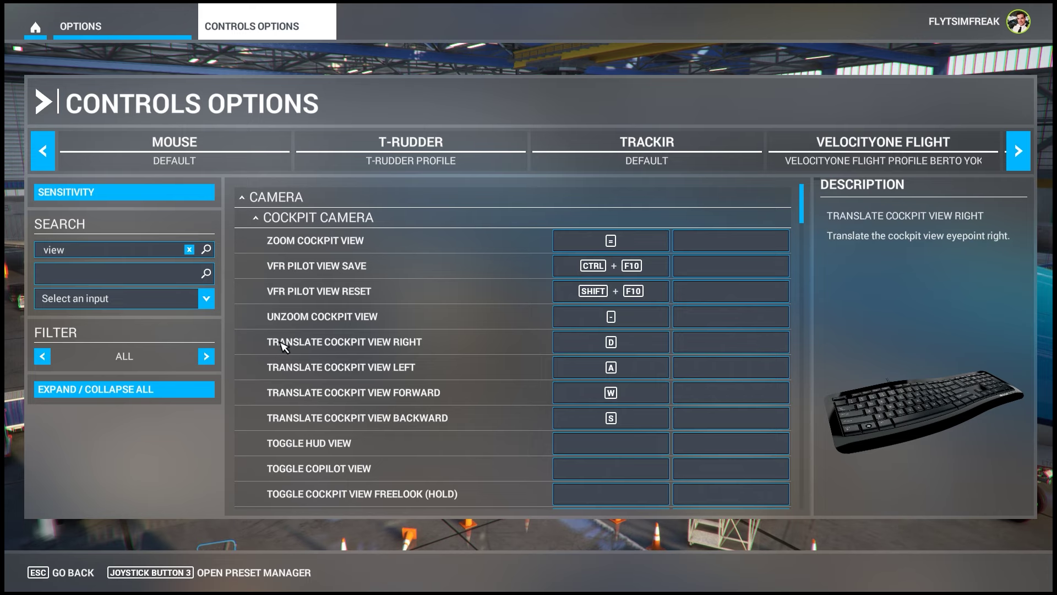
Show the Mouse device's control bindings.
{"action": "left_click", "coordinate": [175, 143]}
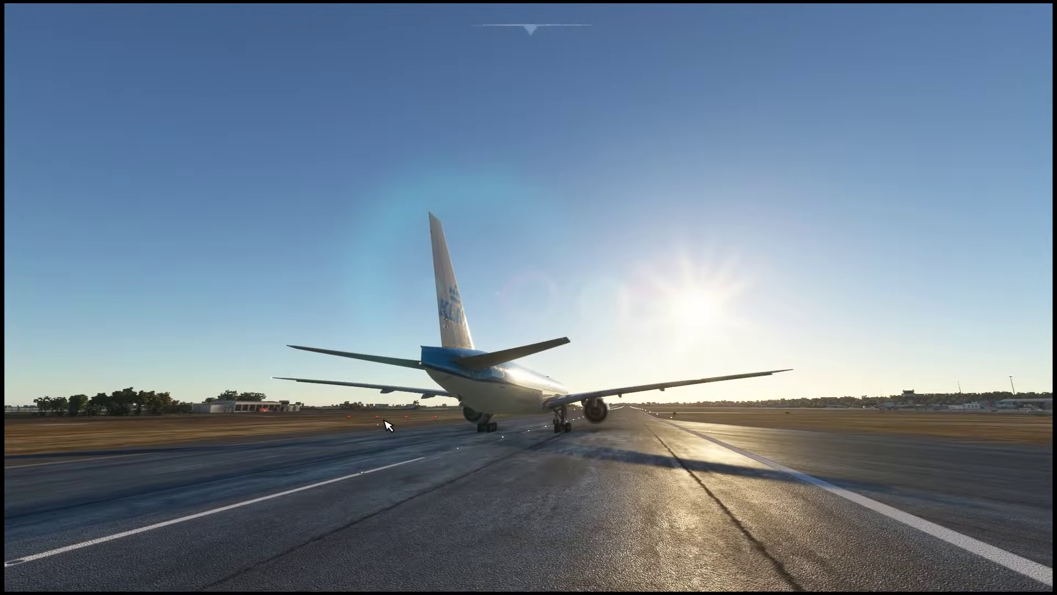
Switch to the cockpit camera and reset it to the default pilot view.
{"action": "key", "text": "End"}
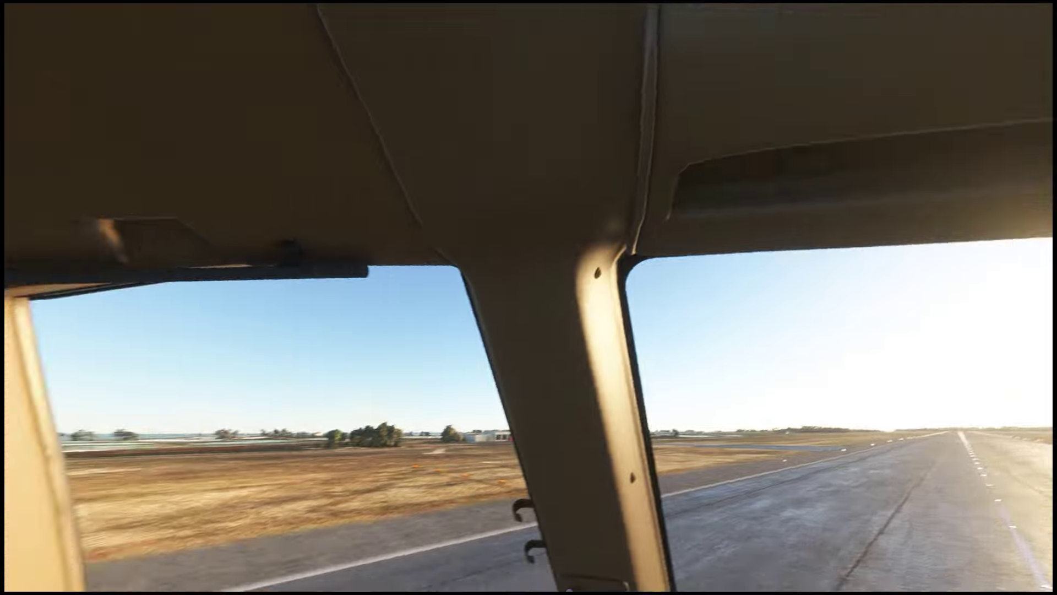
{"action": "key", "text": "ctrl+space"}
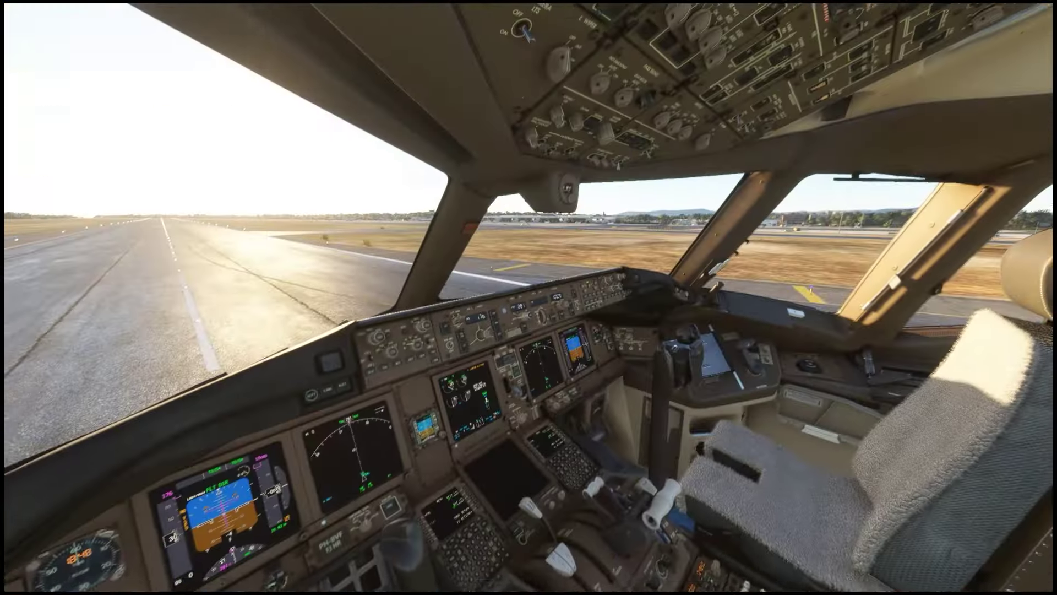